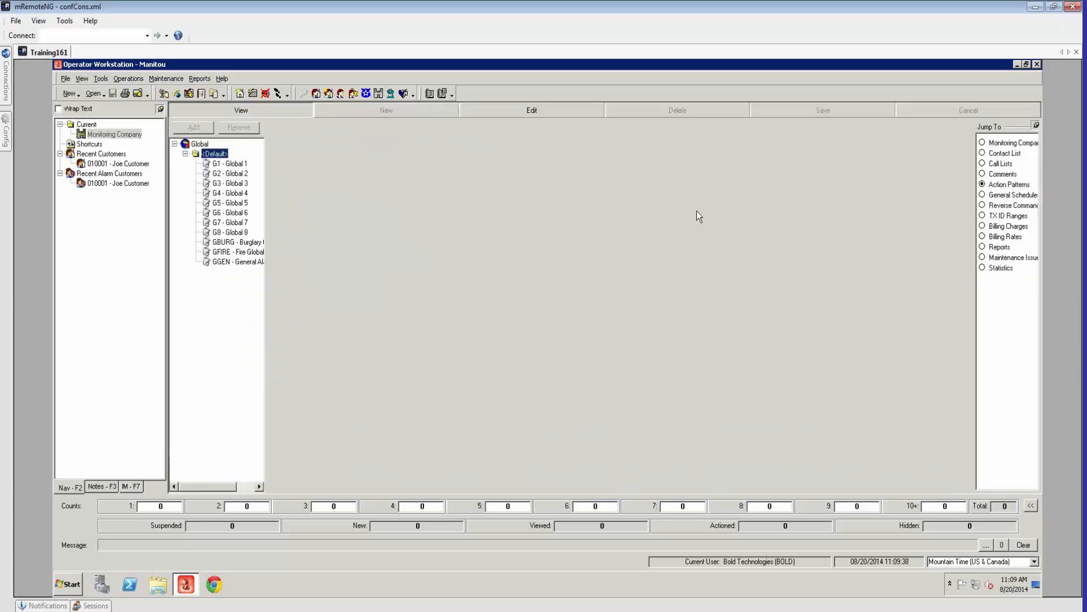
Open the Global 2 action pattern and examine its call list command.
click(236, 175)
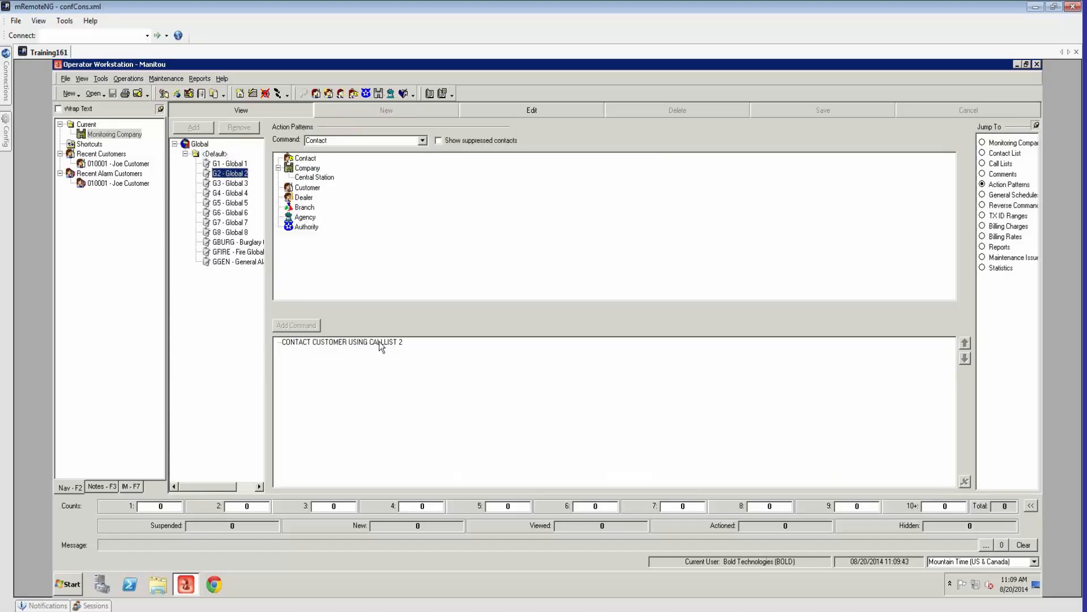
click(381, 345)
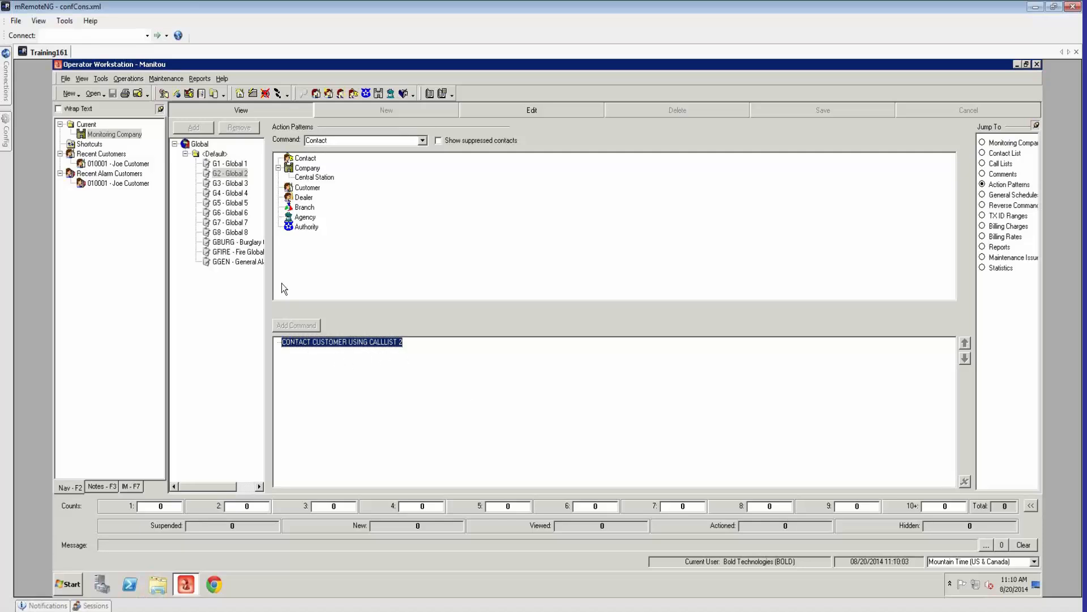
Open the recent customer's call lists for editing and accept the operator password verification.
double_click(109, 164)
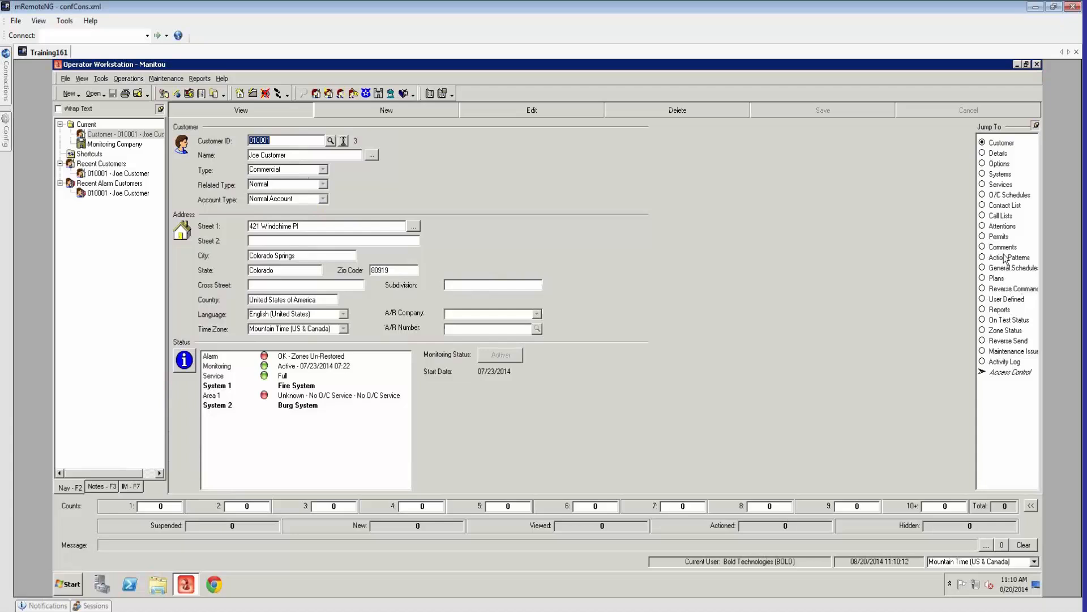
click(1003, 216)
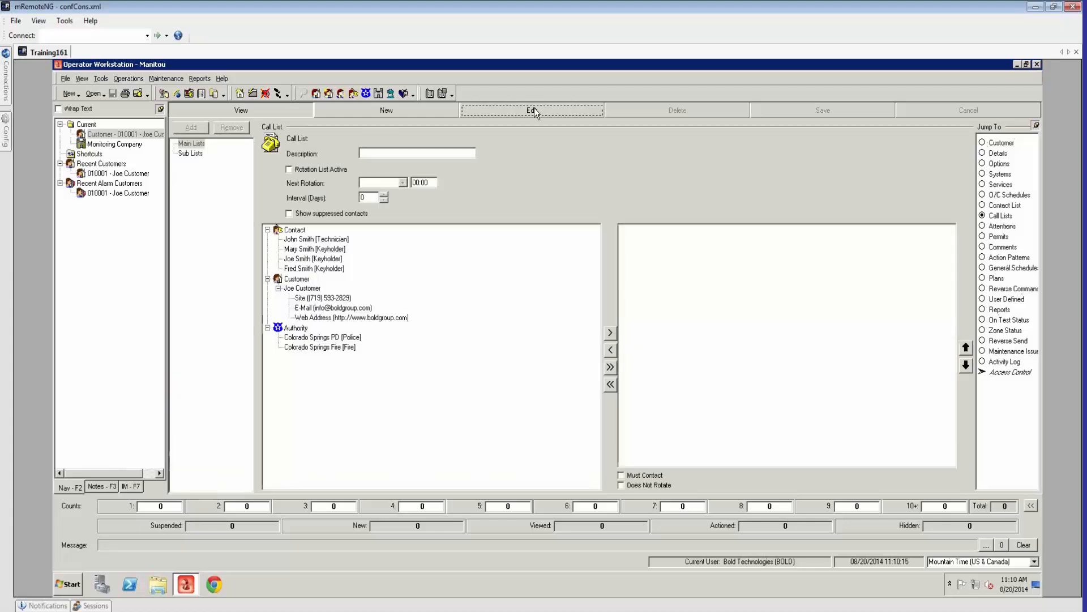
click(535, 111)
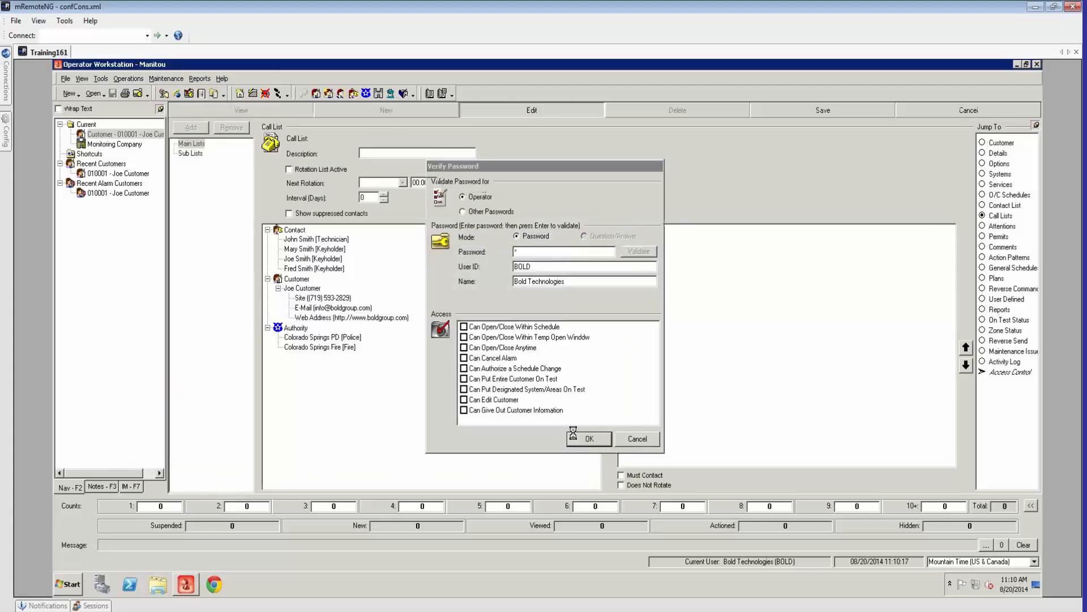
click(588, 439)
Create a main call list named 2 with the description "List 2" and add it to the member matrix.
click(191, 128)
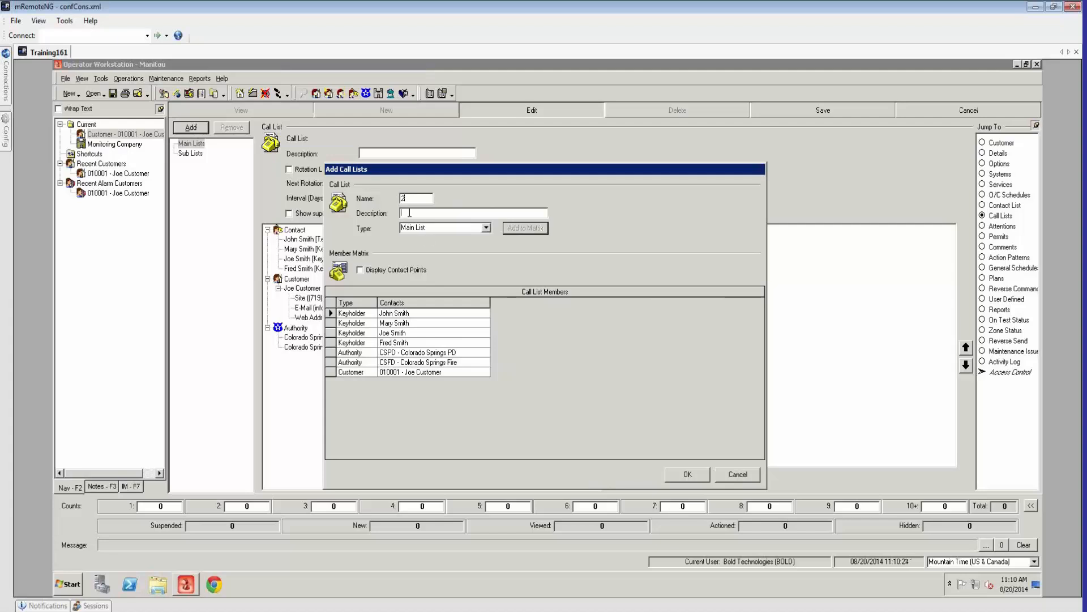
text(List 2)
click(532, 228)
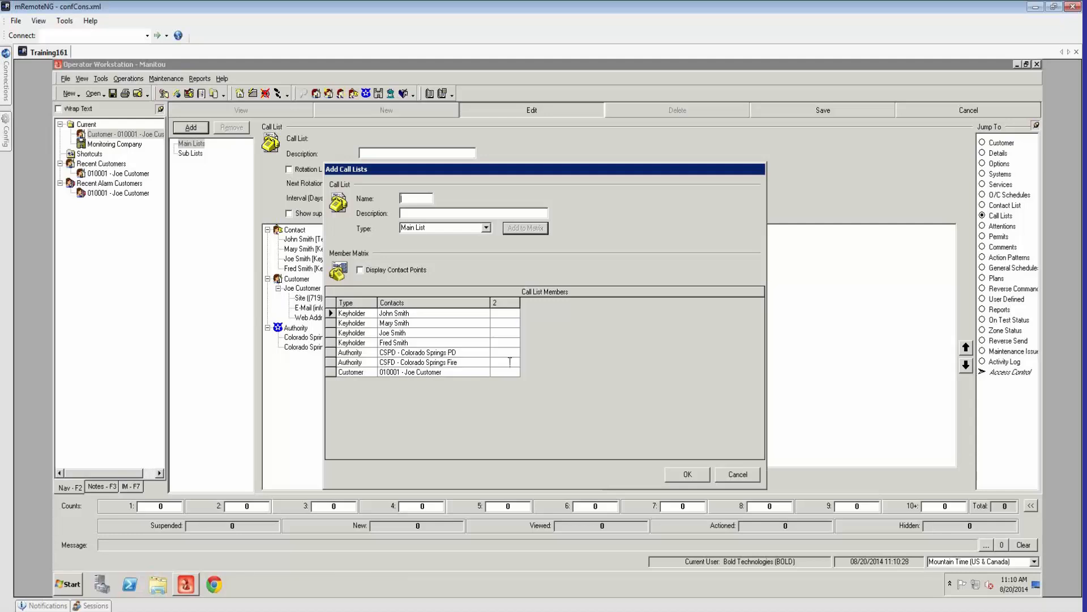
Set the list's calling order to Colorado Springs PD 1, customer 2, second keyholder 3 and first keyholder 4, and accept the list.
click(502, 353)
text(1)
click(498, 372)
text(2)
click(491, 315)
click(499, 324)
text(3)
text(4)
click(500, 333)
click(687, 474)
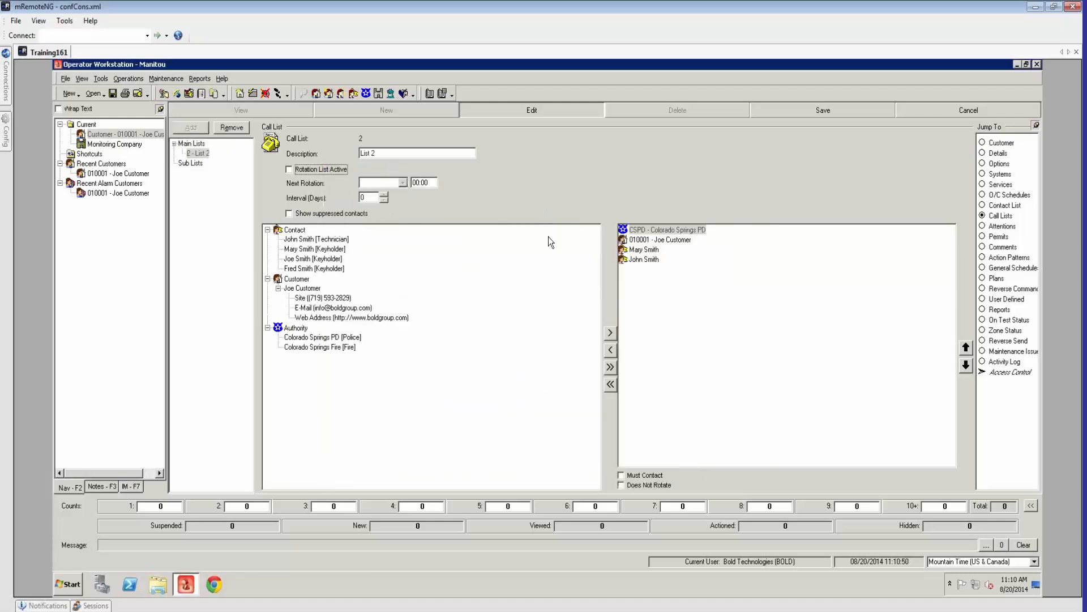
Review the police entry in List 2 and the police, fire and site phone fields in the customer's details.
click(196, 153)
click(677, 231)
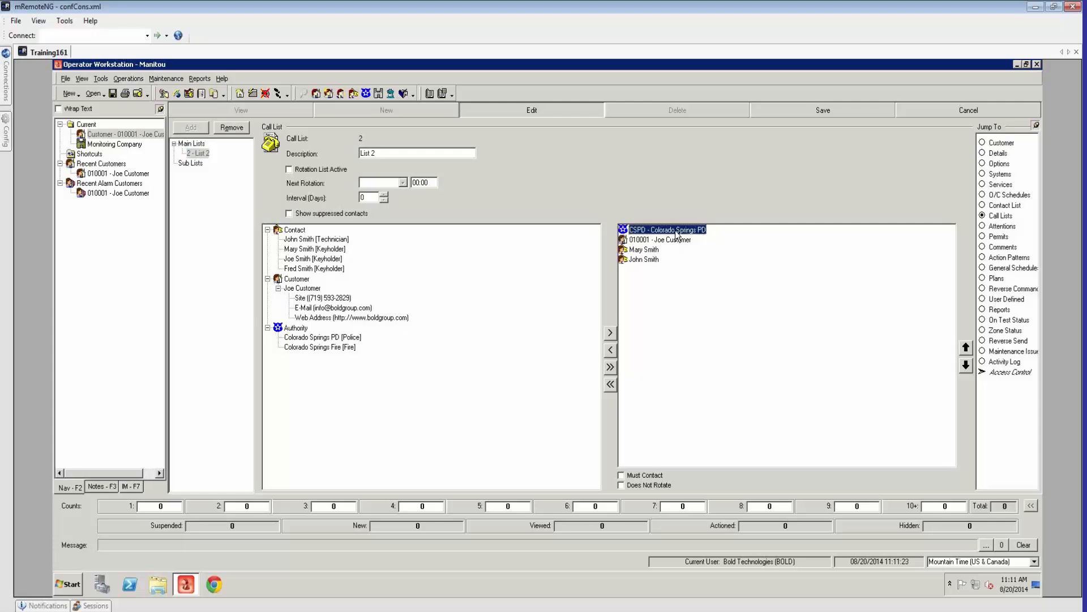
click(1000, 153)
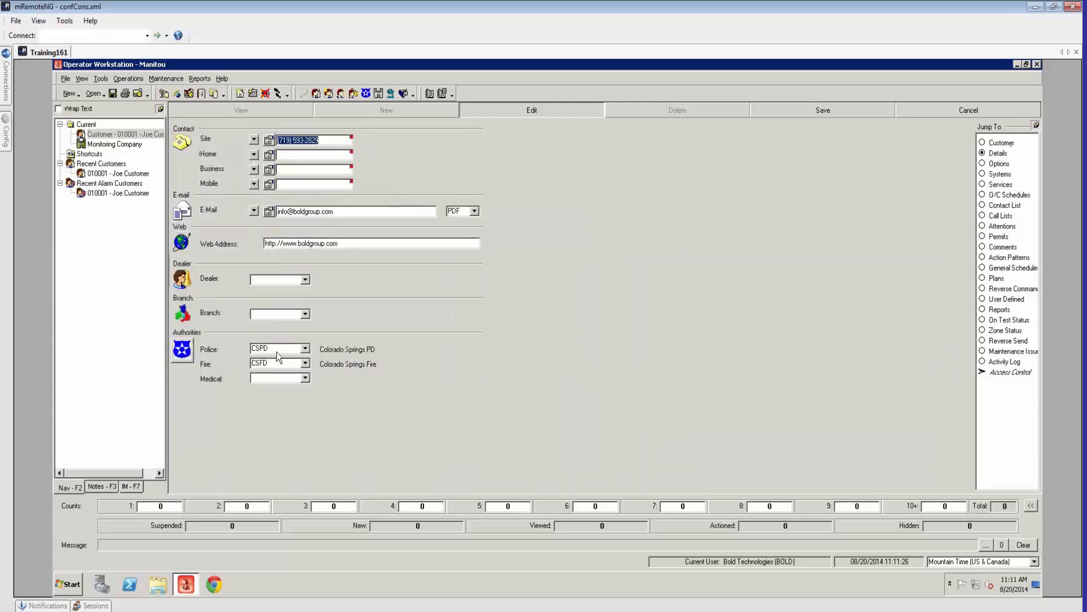
click(276, 350)
click(279, 363)
click(333, 139)
Move the third contact up one place in the customer's contact list and return it to its original position.
click(983, 205)
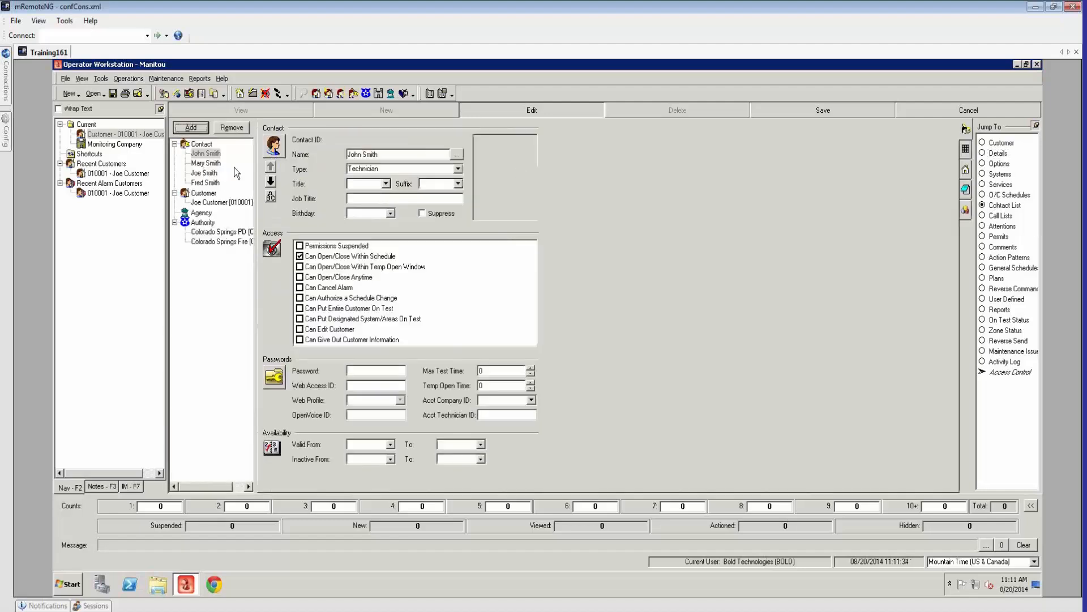
click(204, 172)
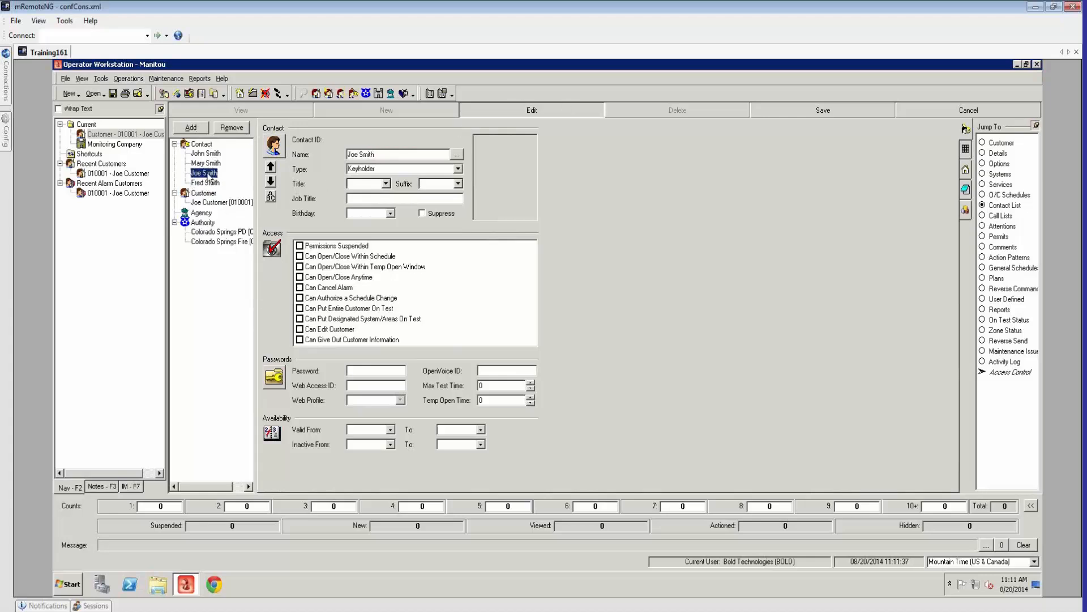
click(270, 167)
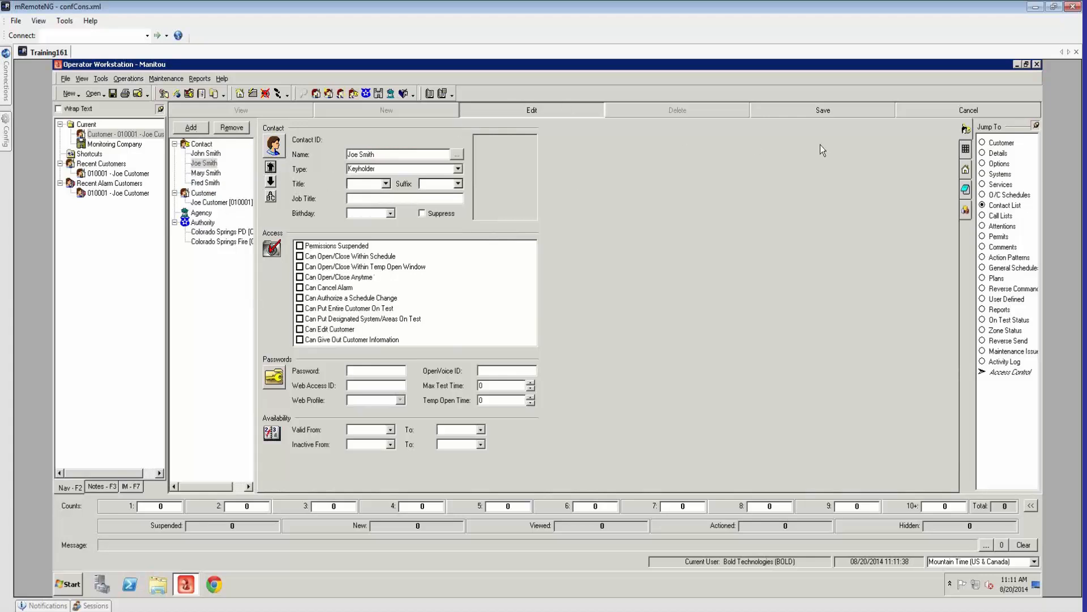
click(270, 183)
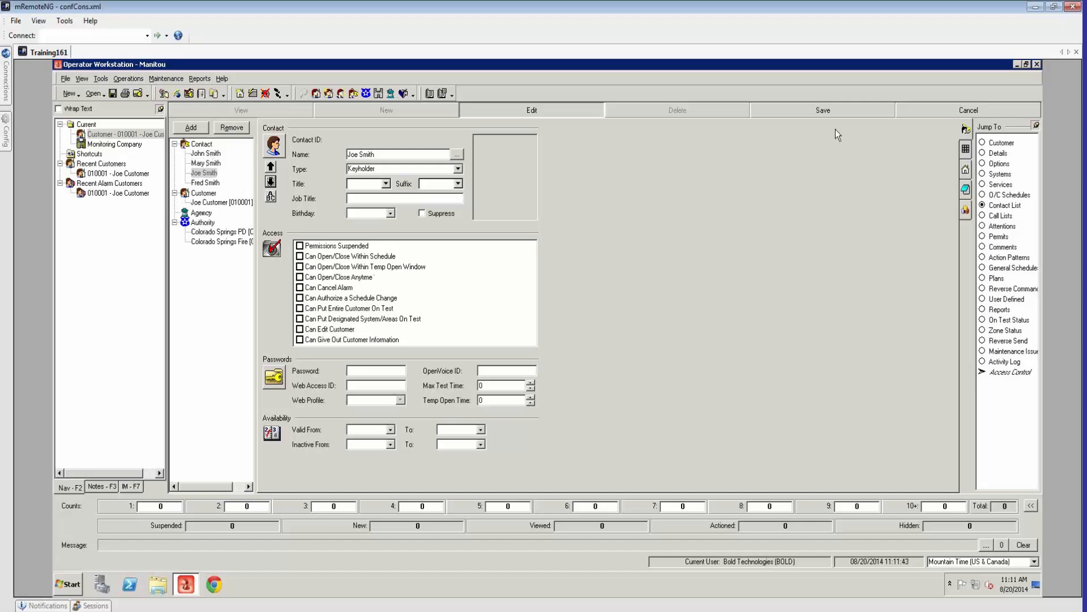
Save the changes to the customer record.
click(824, 117)
click(566, 422)
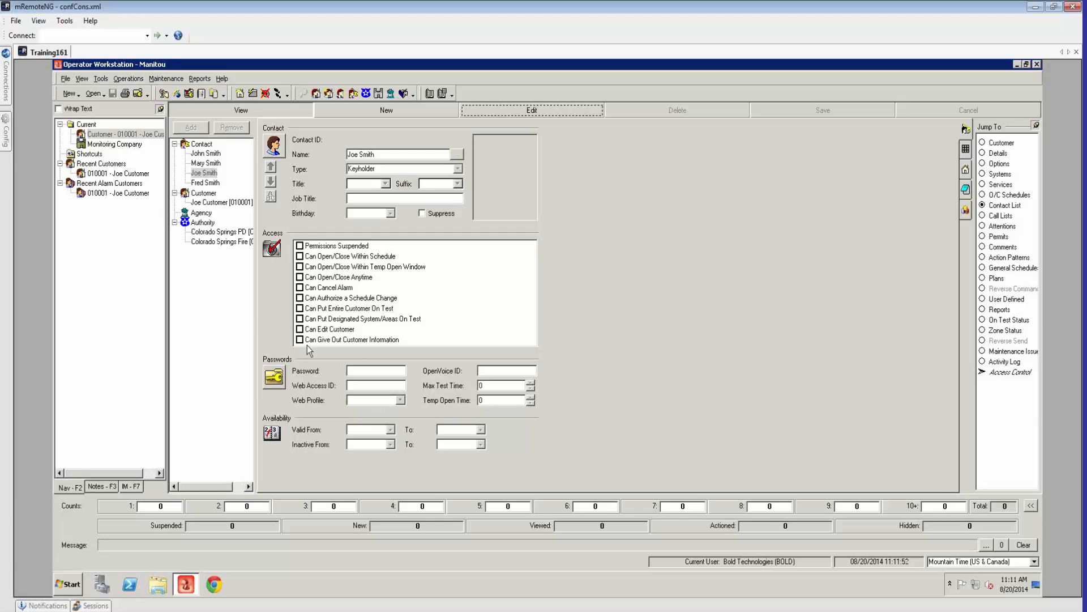
Return to the monitoring company's Global 2 action pattern, start editing, and remove the call list 2 command.
click(111, 145)
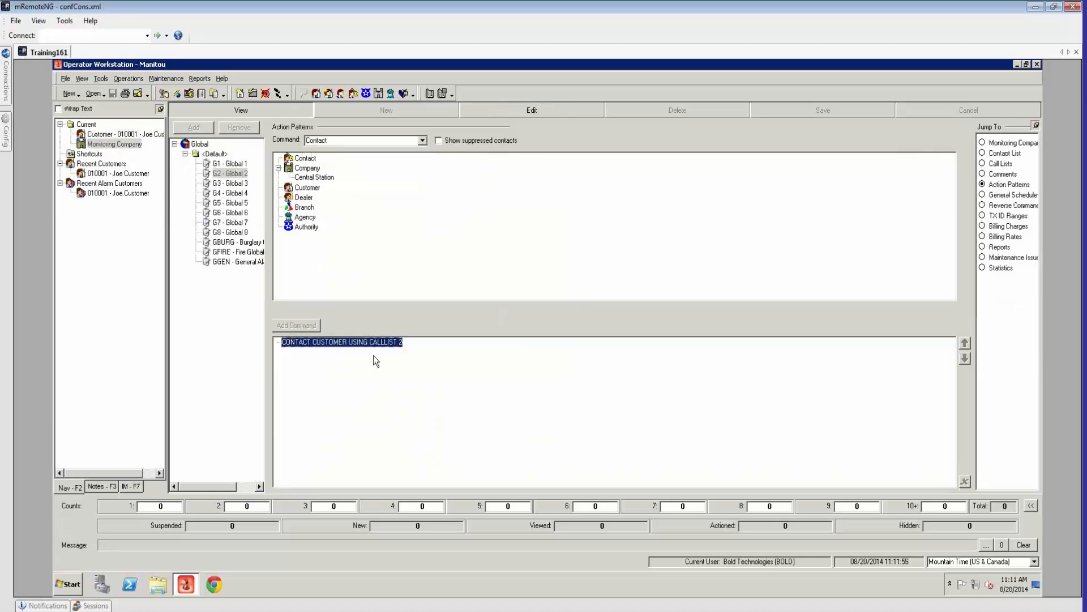
click(523, 111)
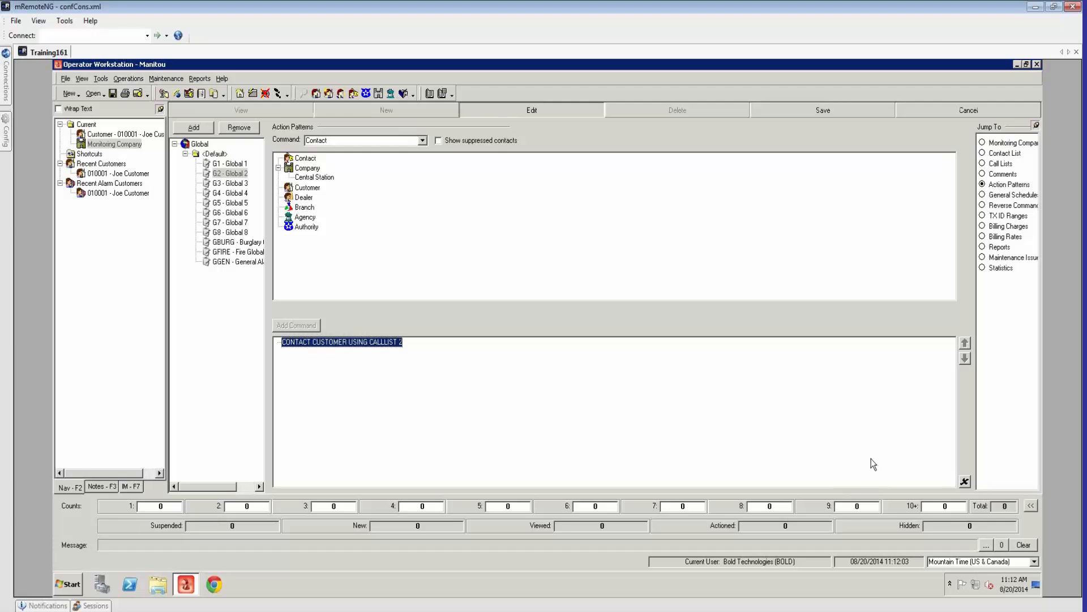
click(966, 481)
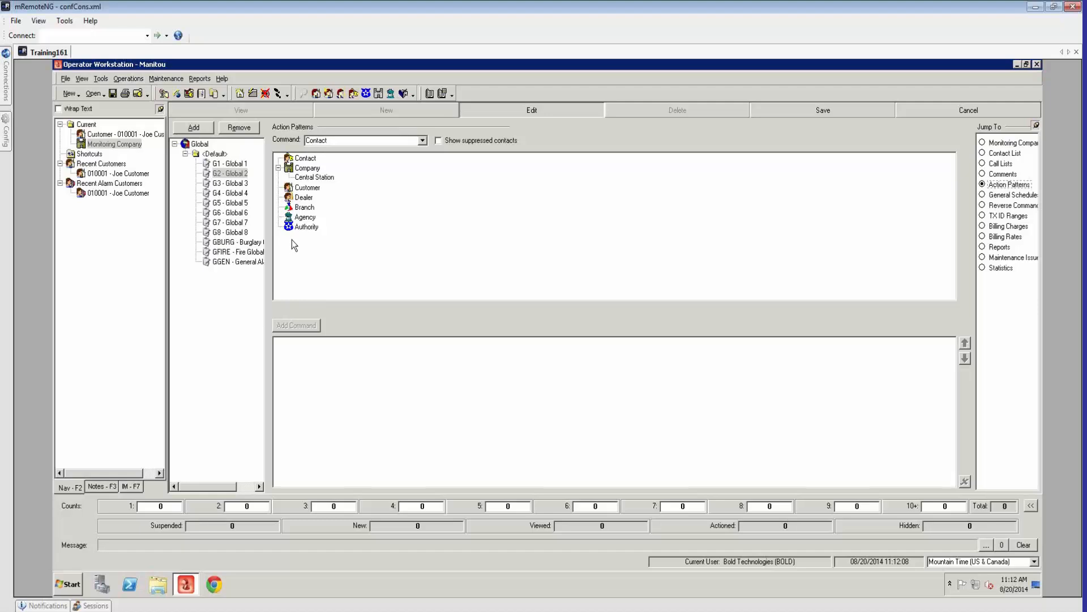
Add a Contact command for the Police authority type and a plain Contact command for the customer to Global 2.
click(305, 226)
click(307, 327)
click(567, 136)
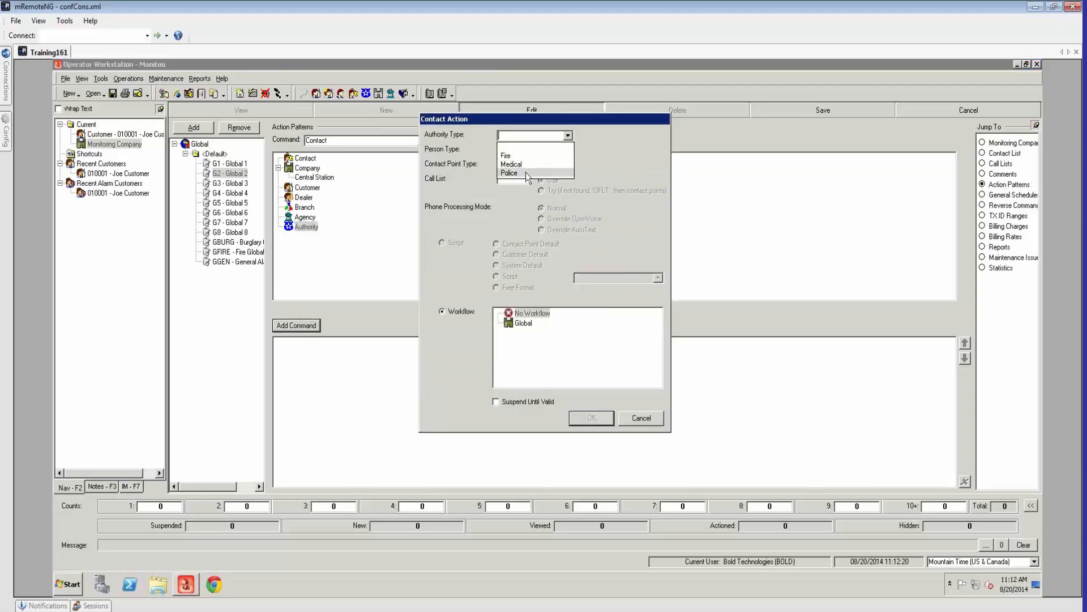
click(525, 172)
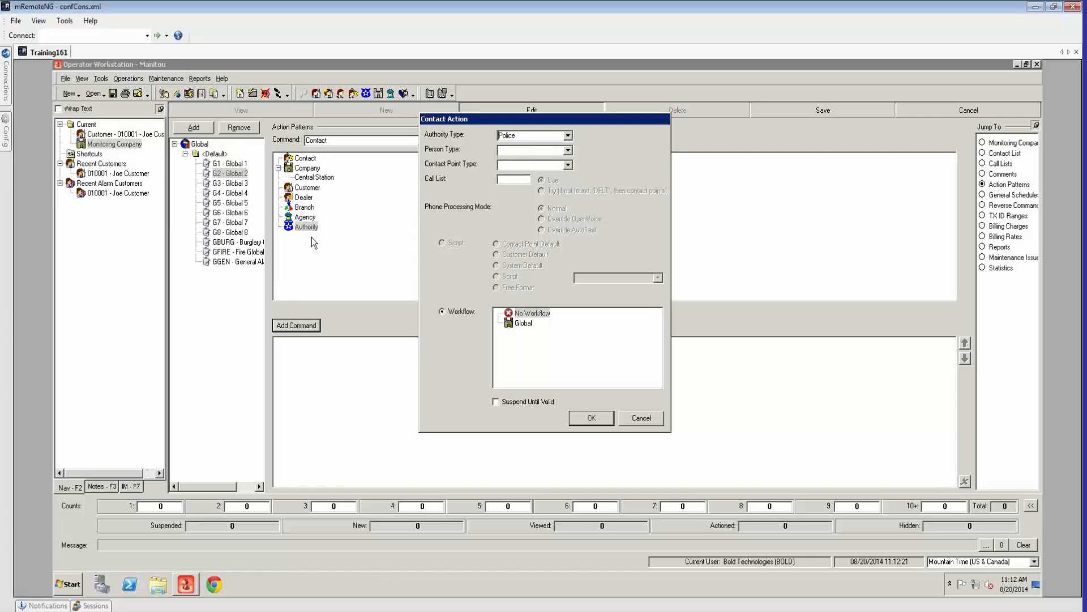
click(589, 418)
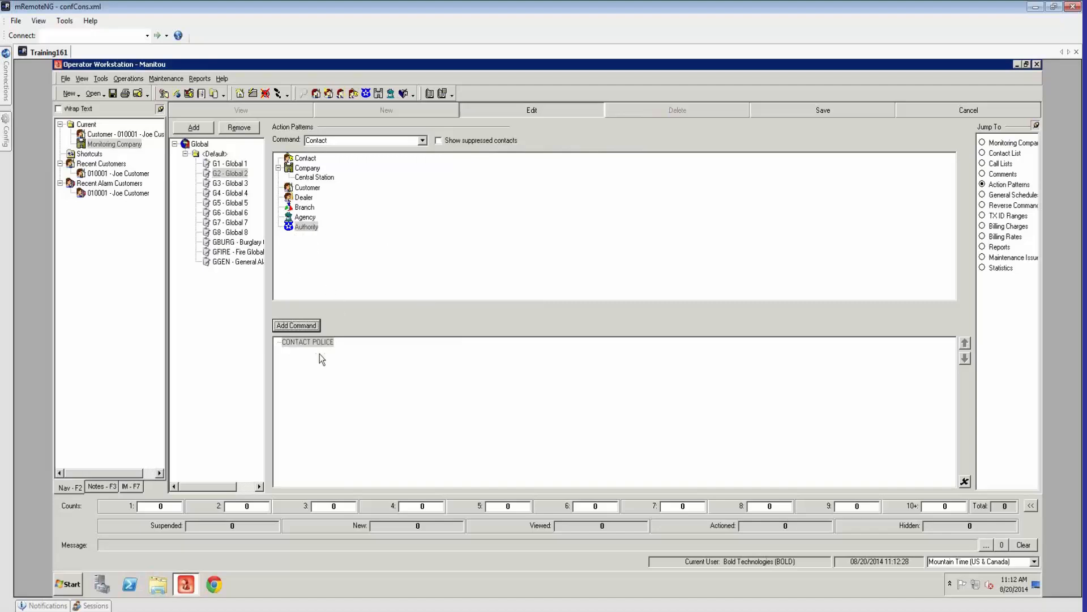
double_click(304, 190)
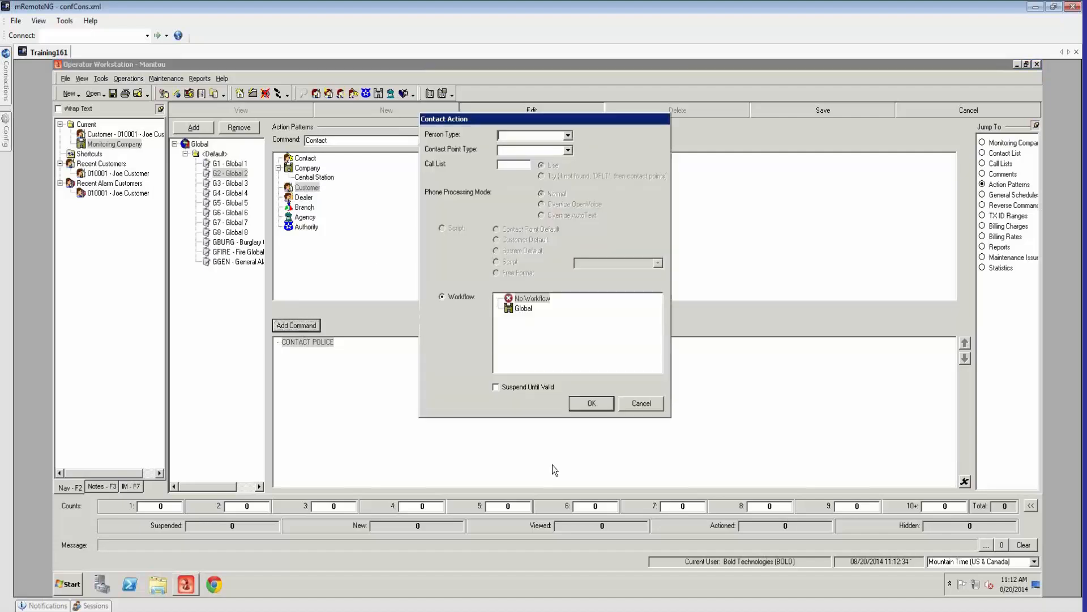
click(591, 404)
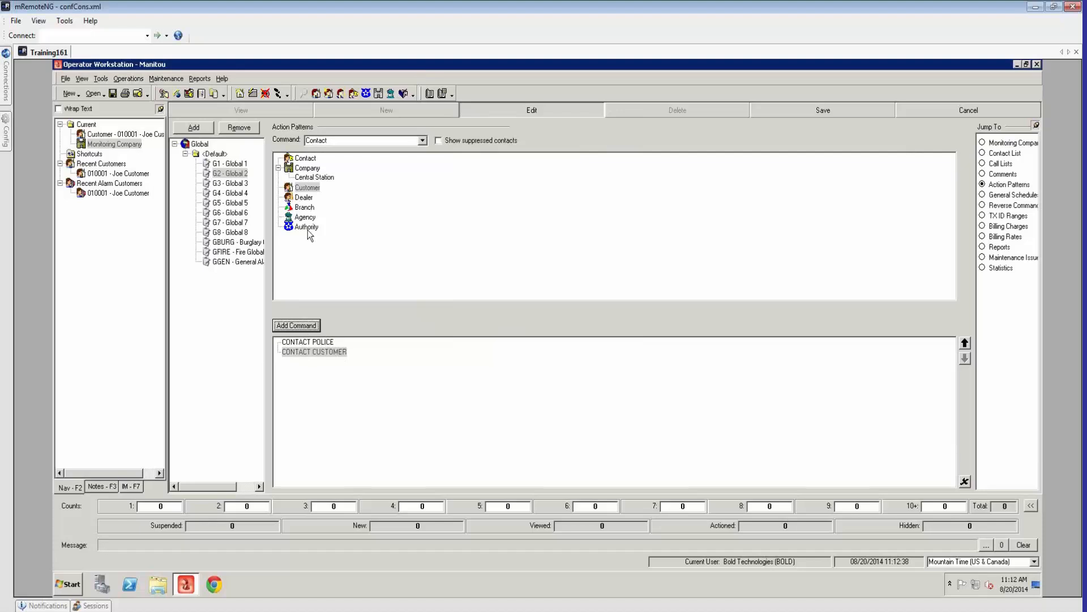
Add a customer Contact command with the person type Contact to the Global 2 pattern.
click(307, 189)
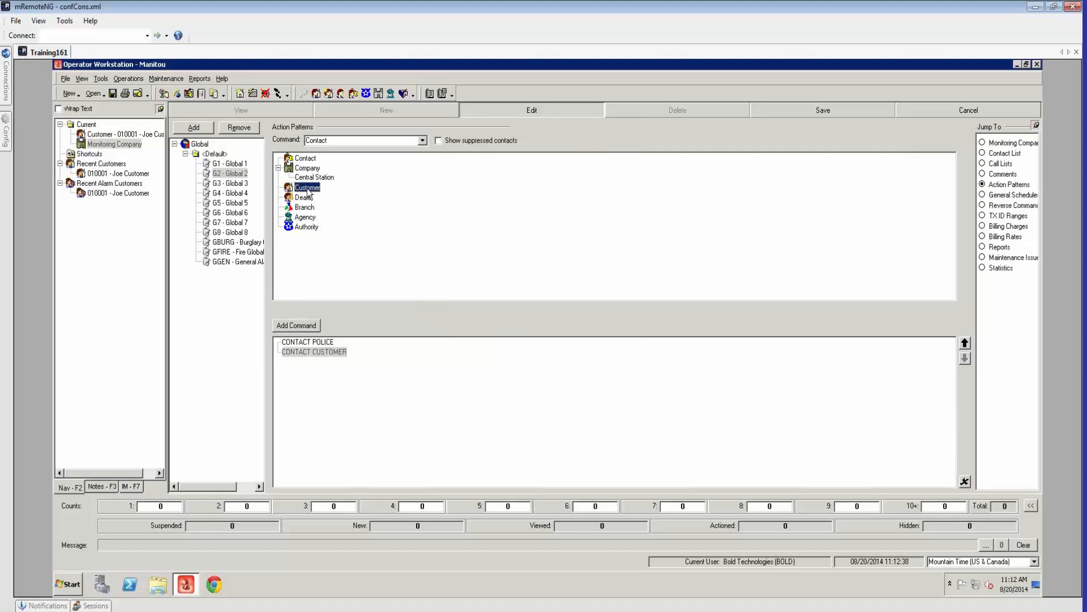
click(300, 327)
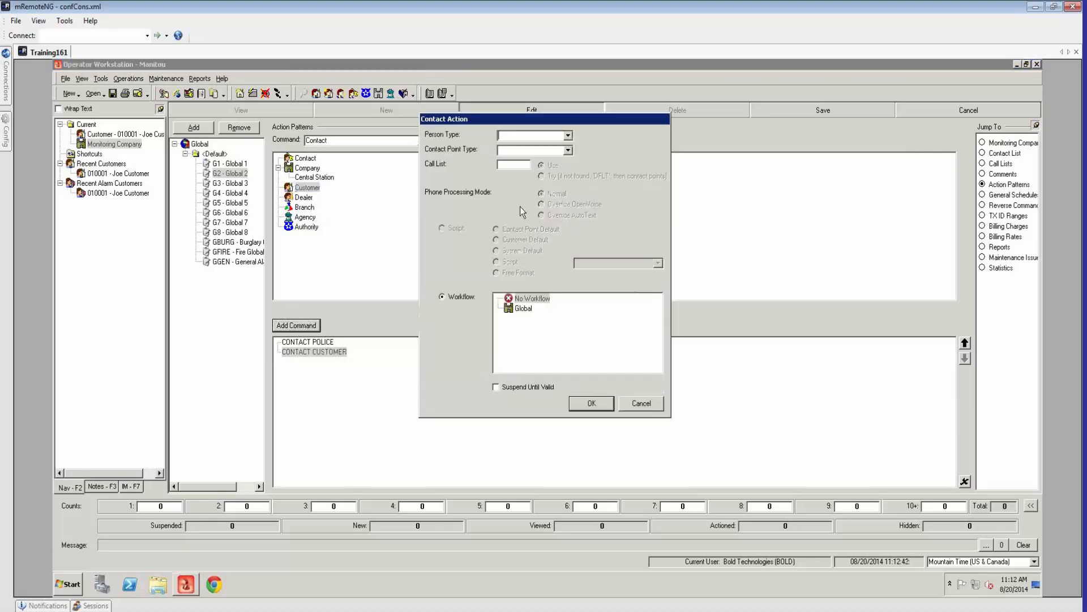
click(567, 136)
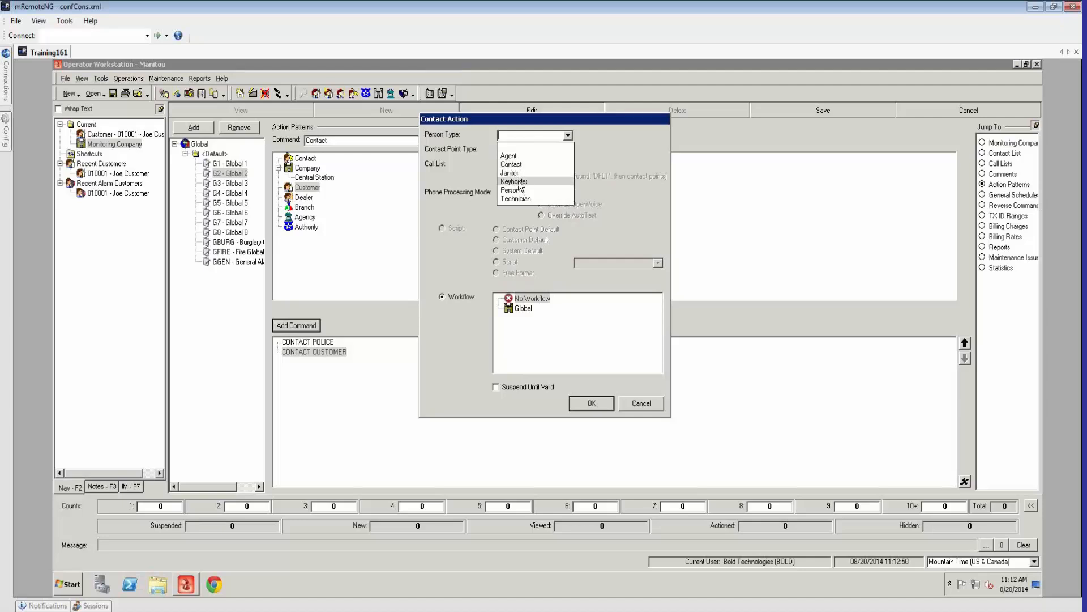
key(Down)
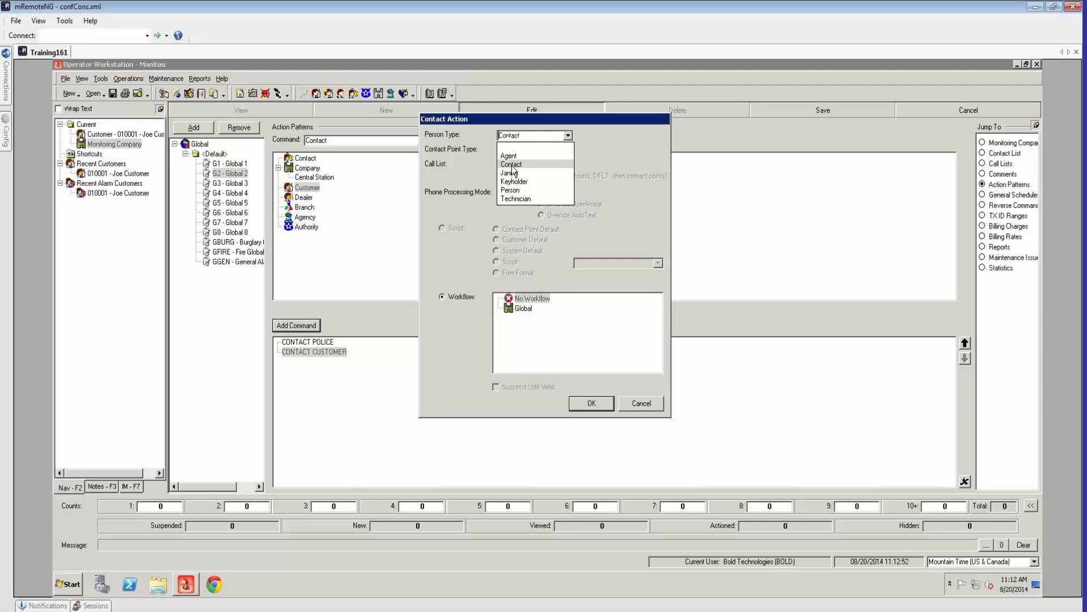
click(512, 164)
click(592, 403)
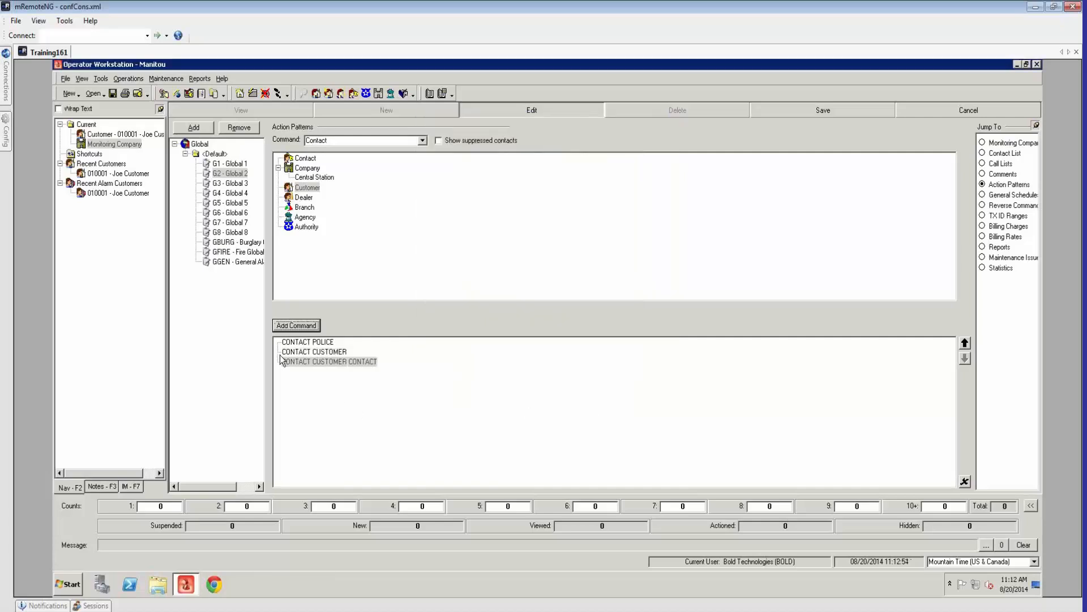
click(284, 359)
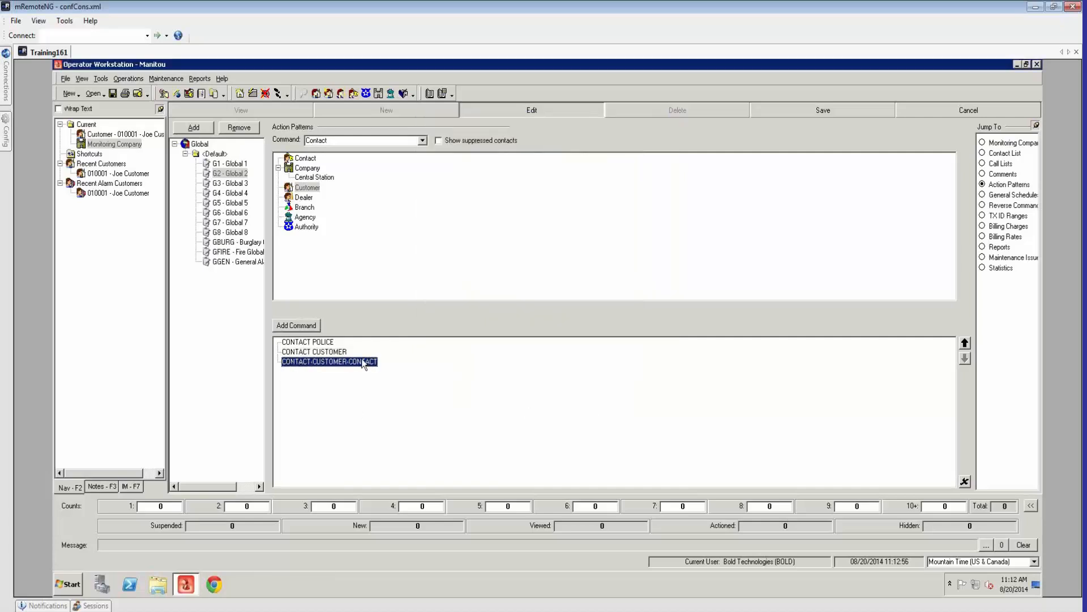
Check the contact types assigned to the people in the customer's contact list.
click(128, 134)
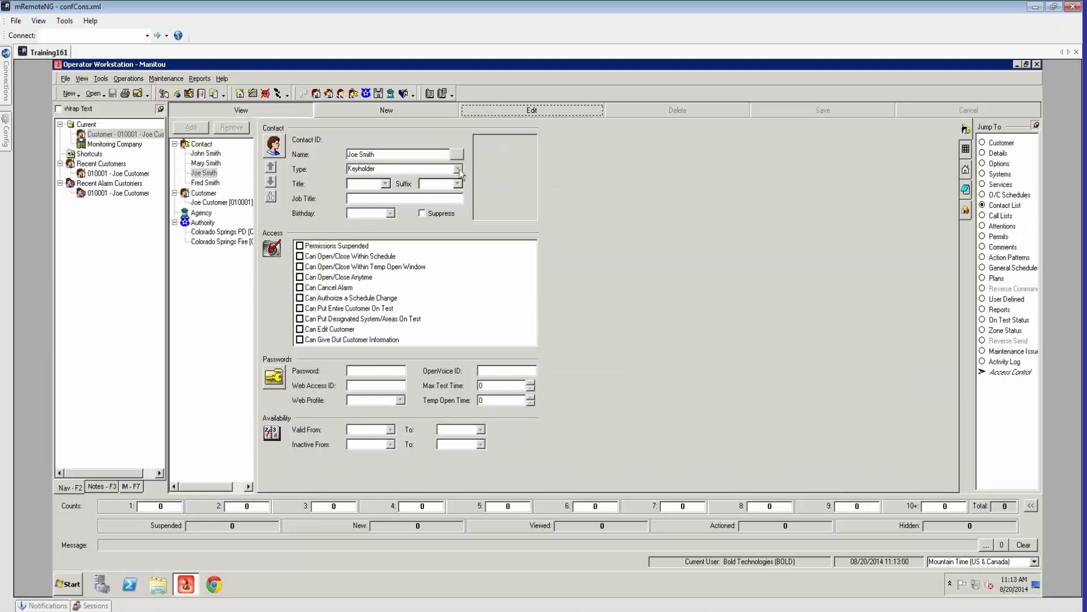
click(459, 170)
click(208, 163)
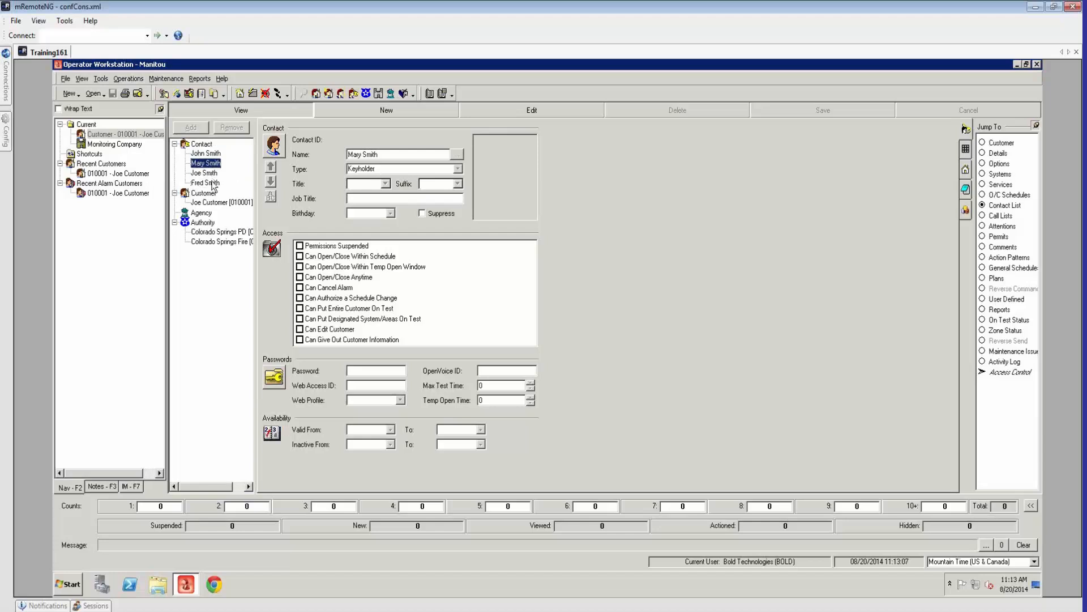
click(213, 183)
Remove the CONTACT CUSTOMER CONTACT command from the monitoring company's Global 2 action pattern.
click(108, 145)
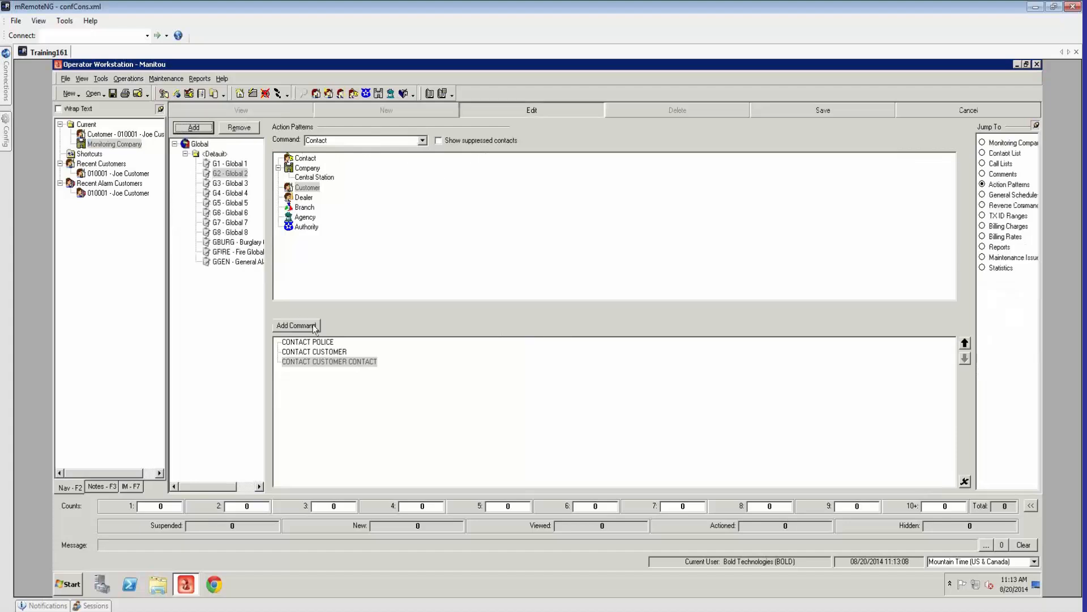
click(341, 362)
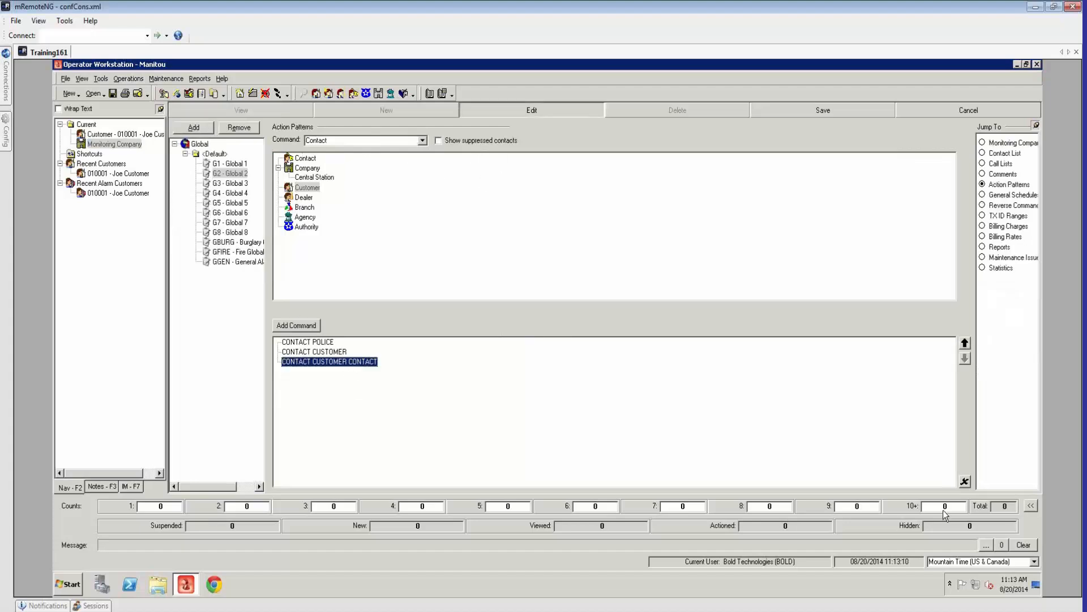
click(964, 481)
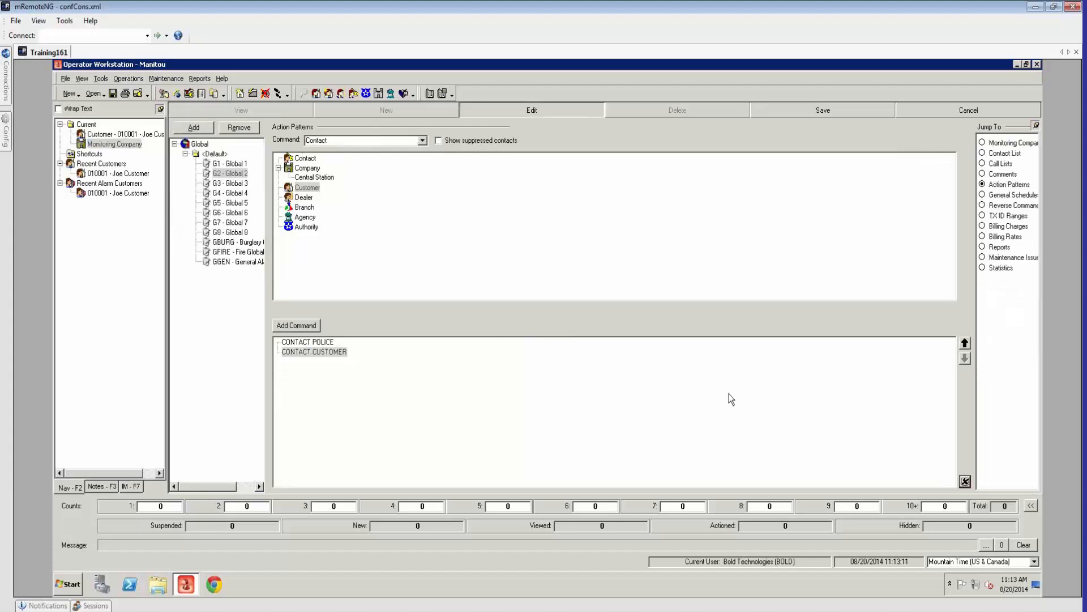
Add a customer Contact command with the person type Keyholder to the Global 2 action pattern.
click(307, 187)
click(312, 327)
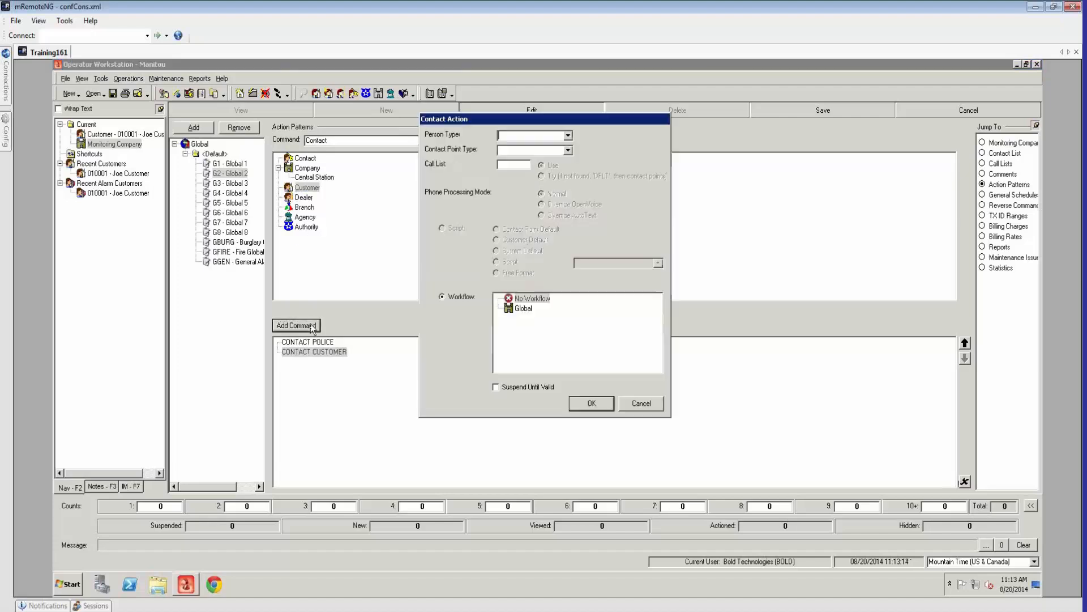
click(568, 135)
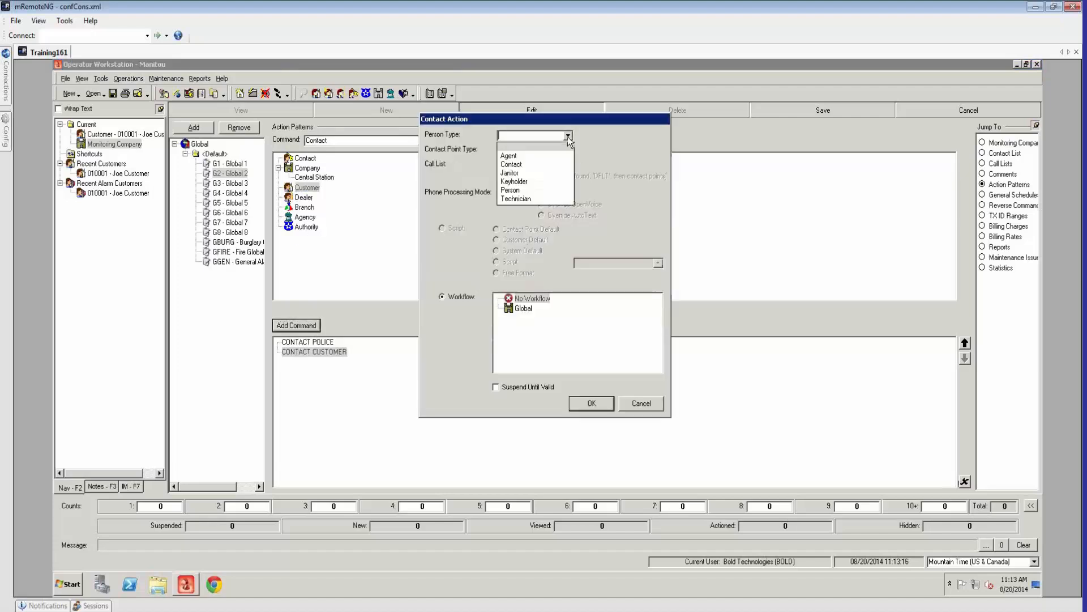
click(517, 181)
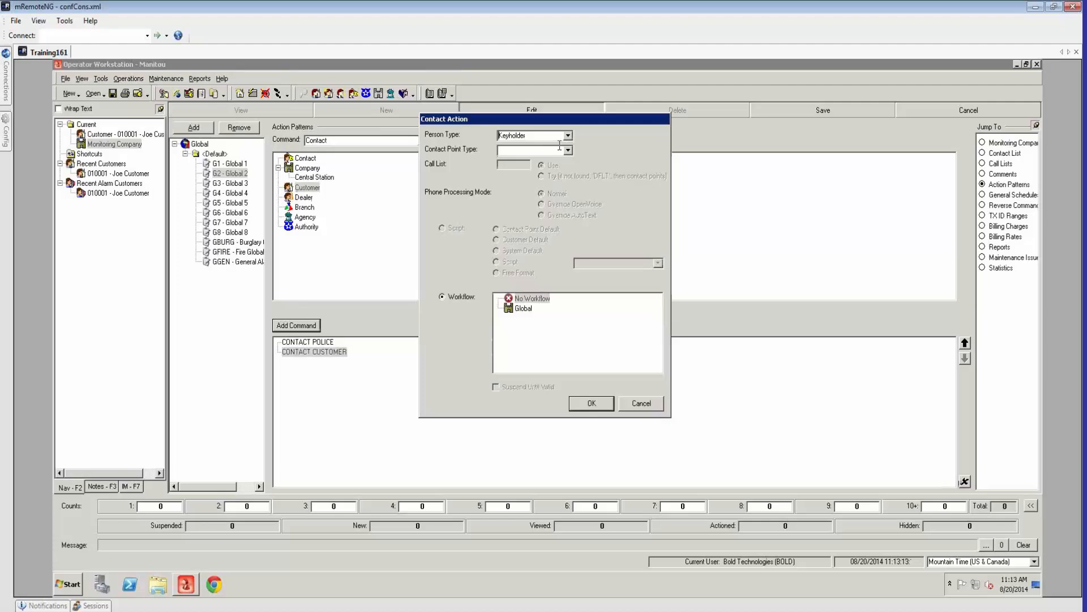
click(592, 404)
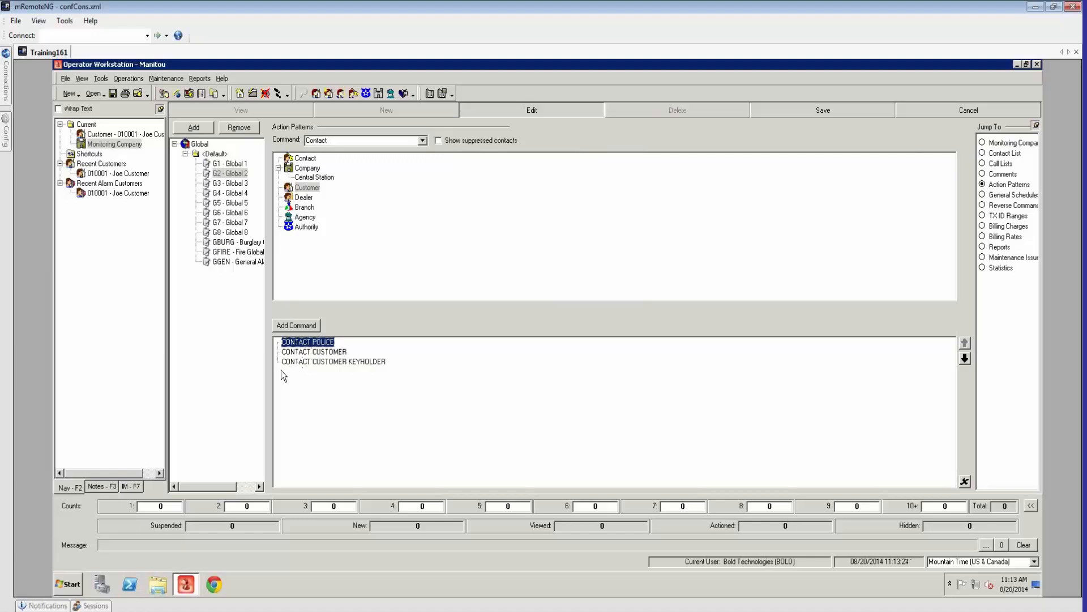
Review the keyholder's record in the customer's contact list and compare the monitoring company's Global 1 and Global 2 action patterns.
click(126, 135)
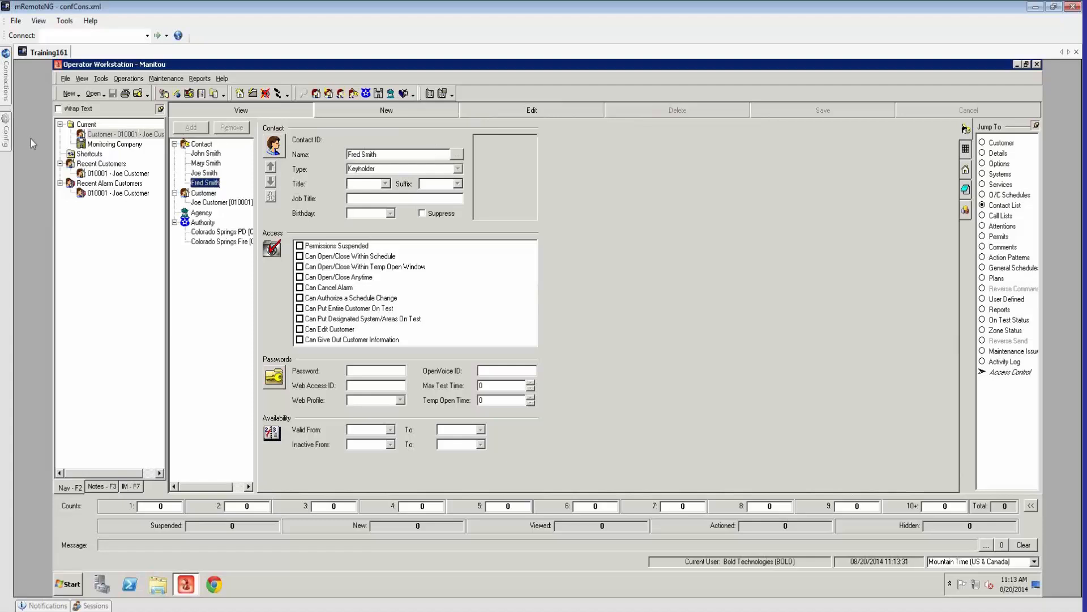
click(109, 145)
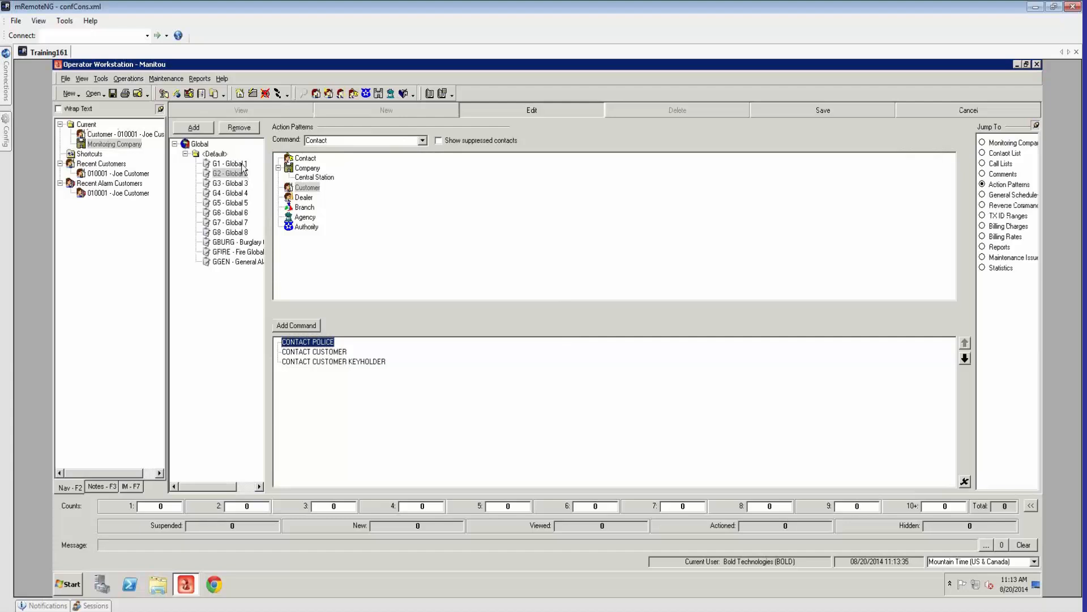
click(240, 164)
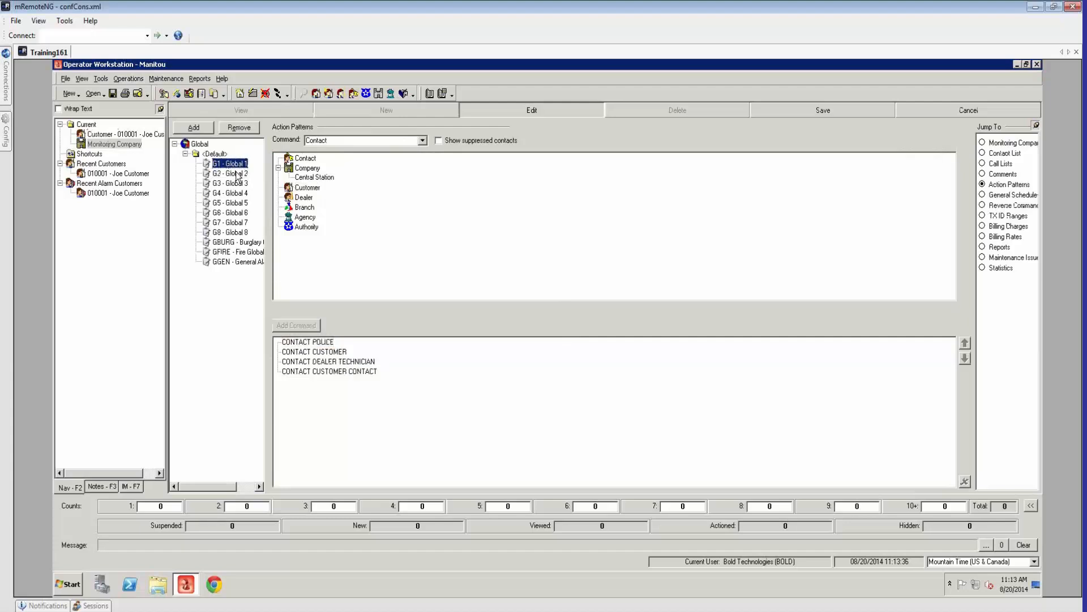
click(236, 174)
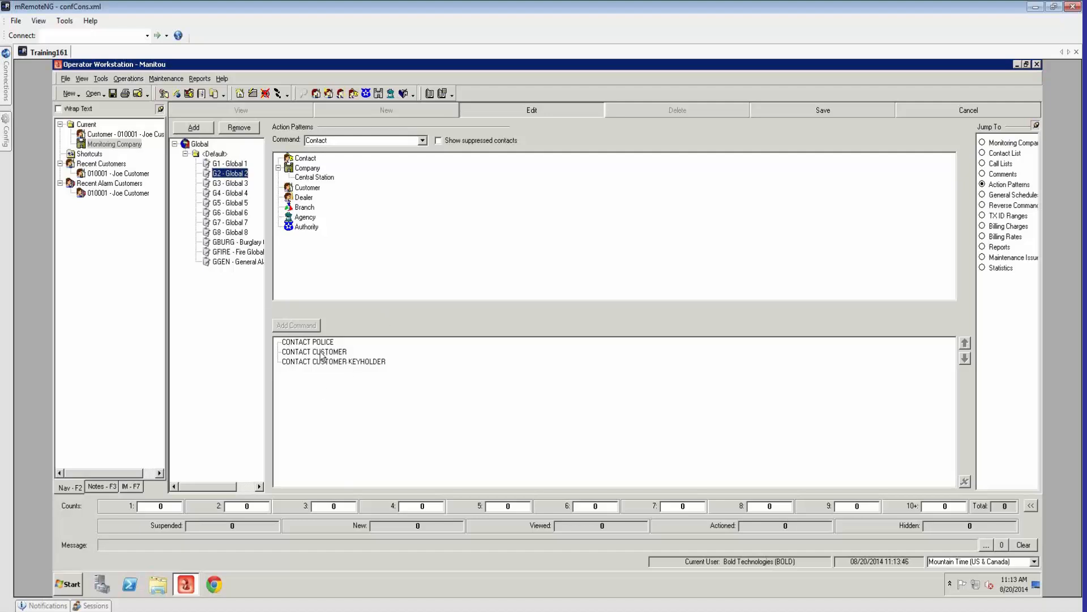
Compare the entries in the customer's call list 2 with the Contact commands in the monitoring company's Global 2 action pattern.
click(114, 134)
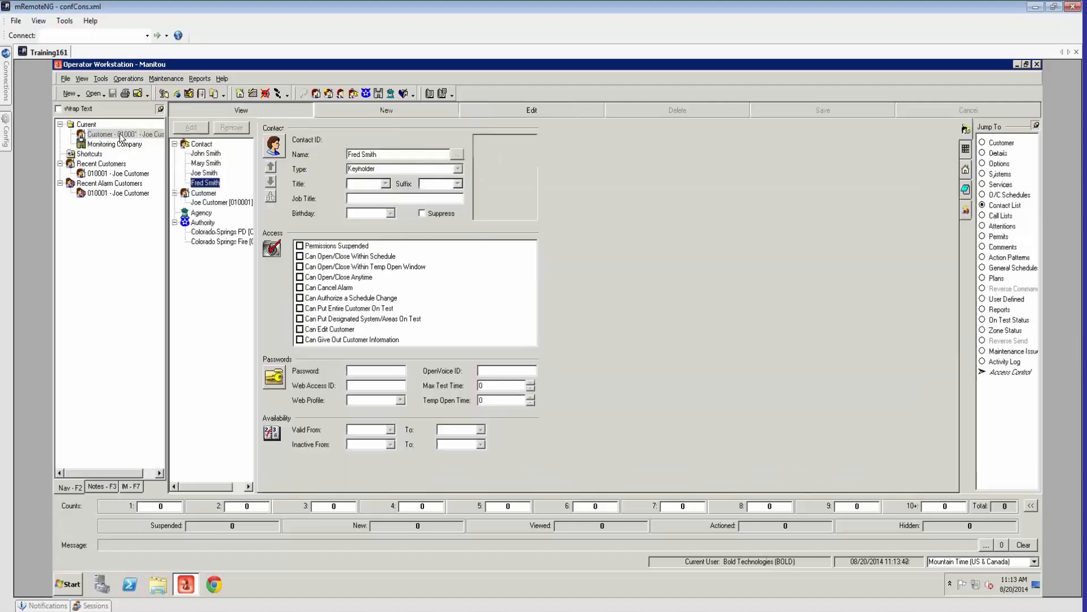
click(1000, 216)
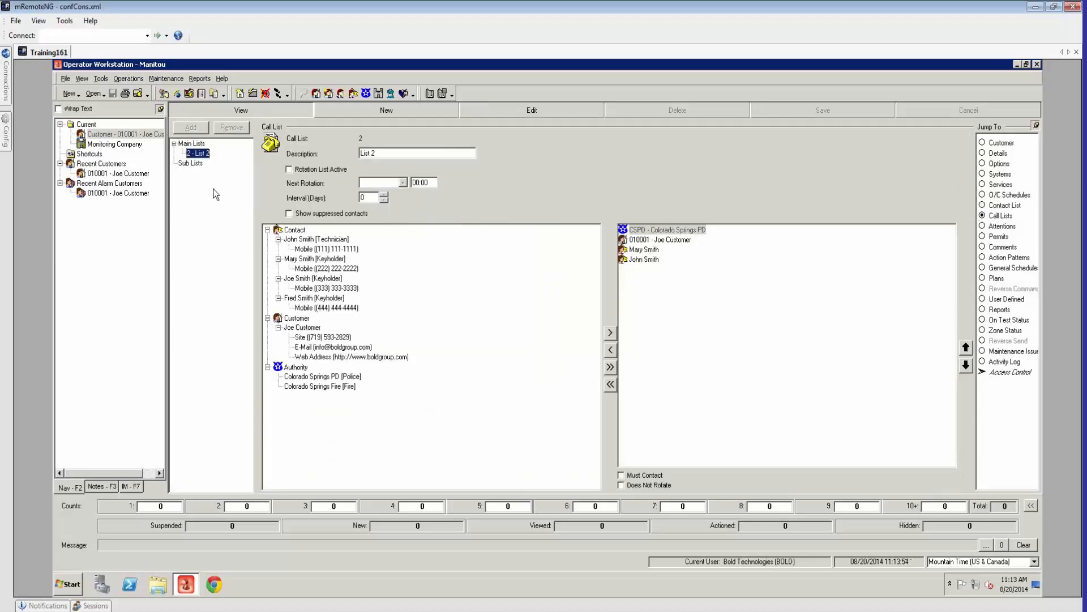
click(112, 145)
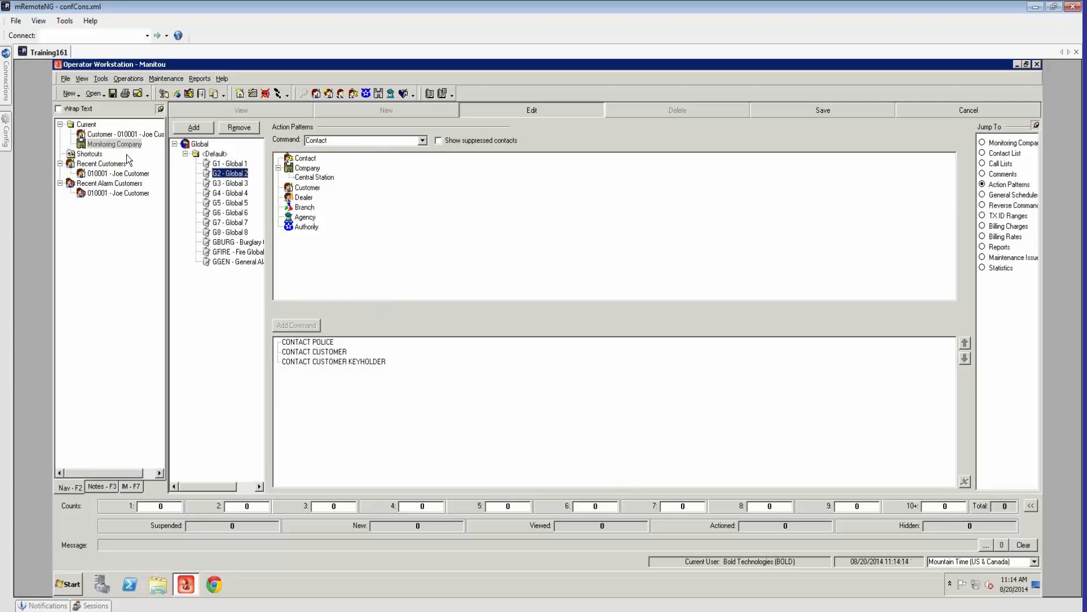
click(131, 135)
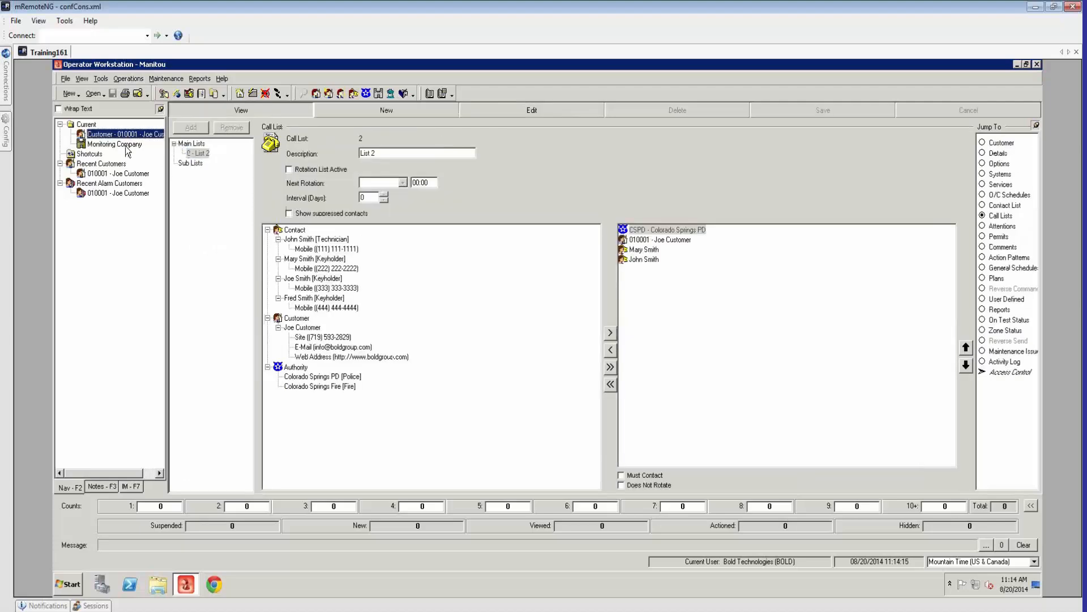
click(126, 145)
click(313, 341)
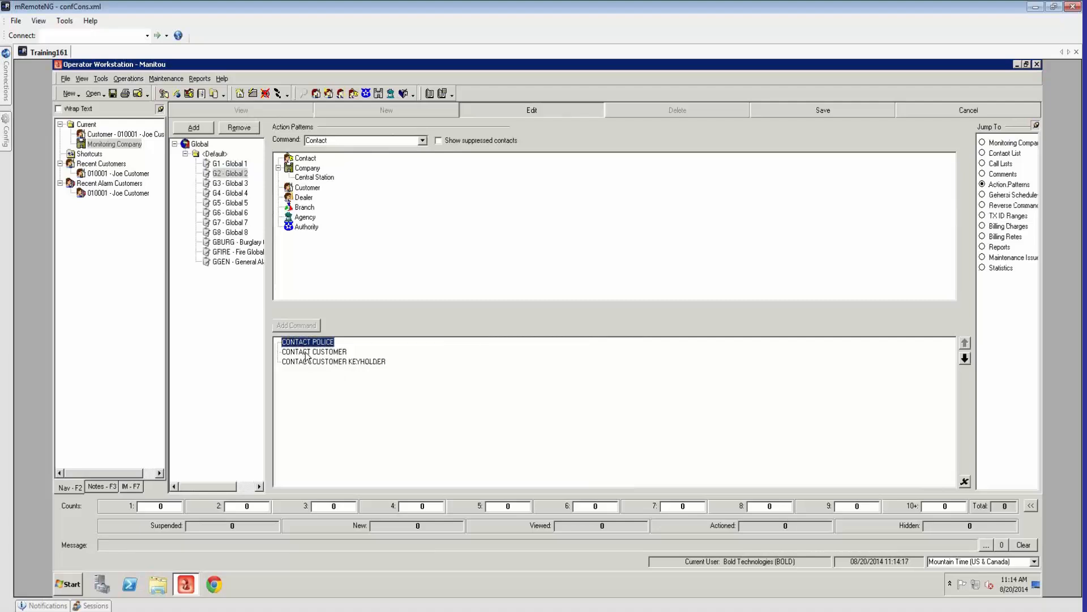
click(307, 362)
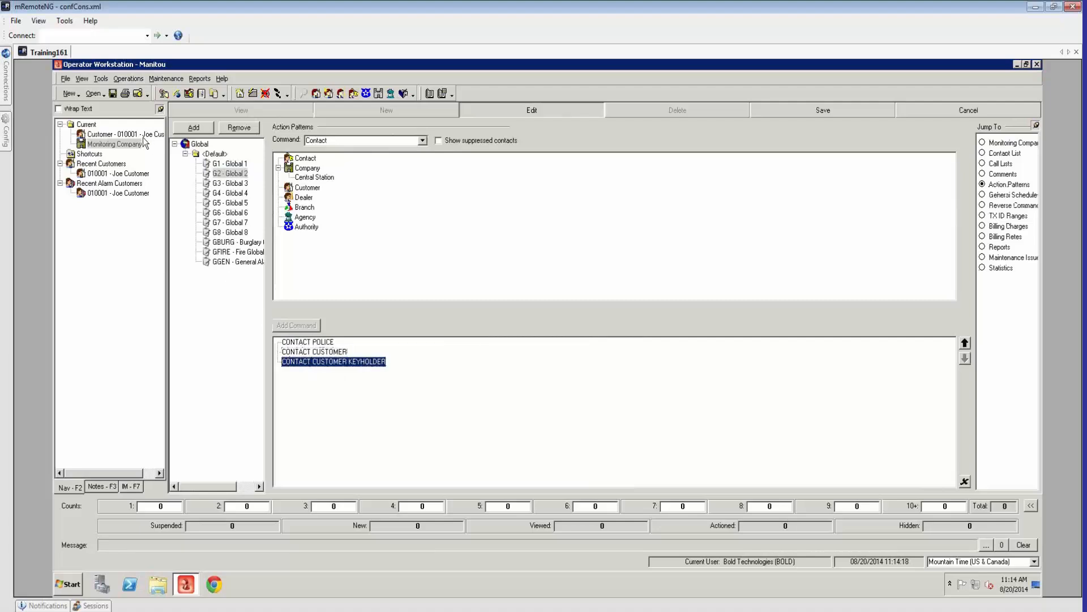